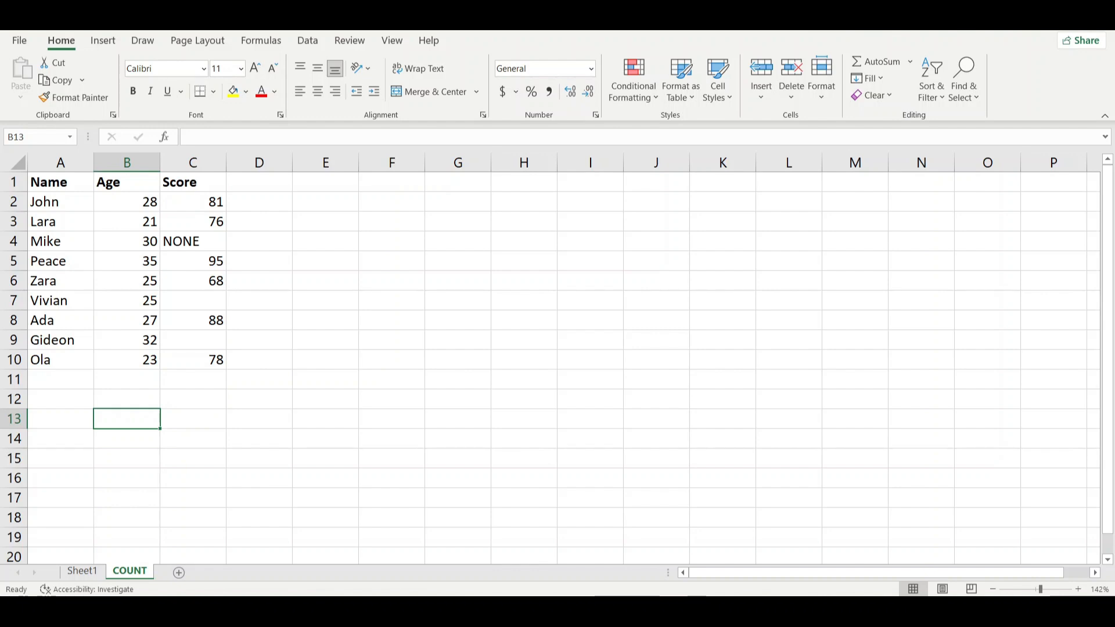
# Step: Enter a COUNT formula in cell B12 that counts the numeric ages in B2:B10
pyautogui.click(125, 388)
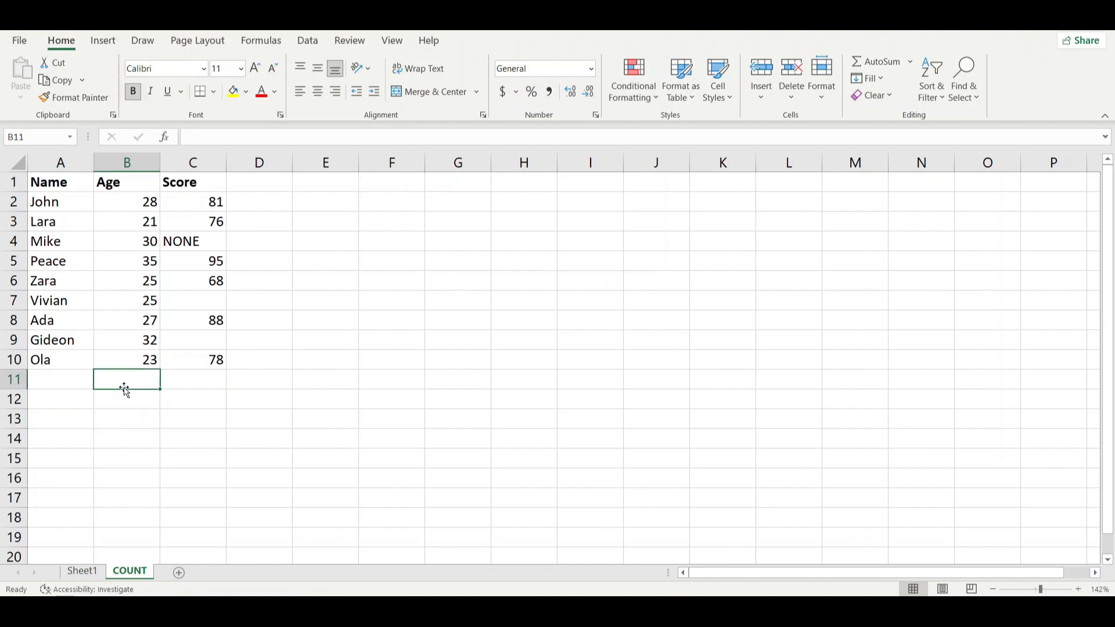
pyautogui.click(124, 399)
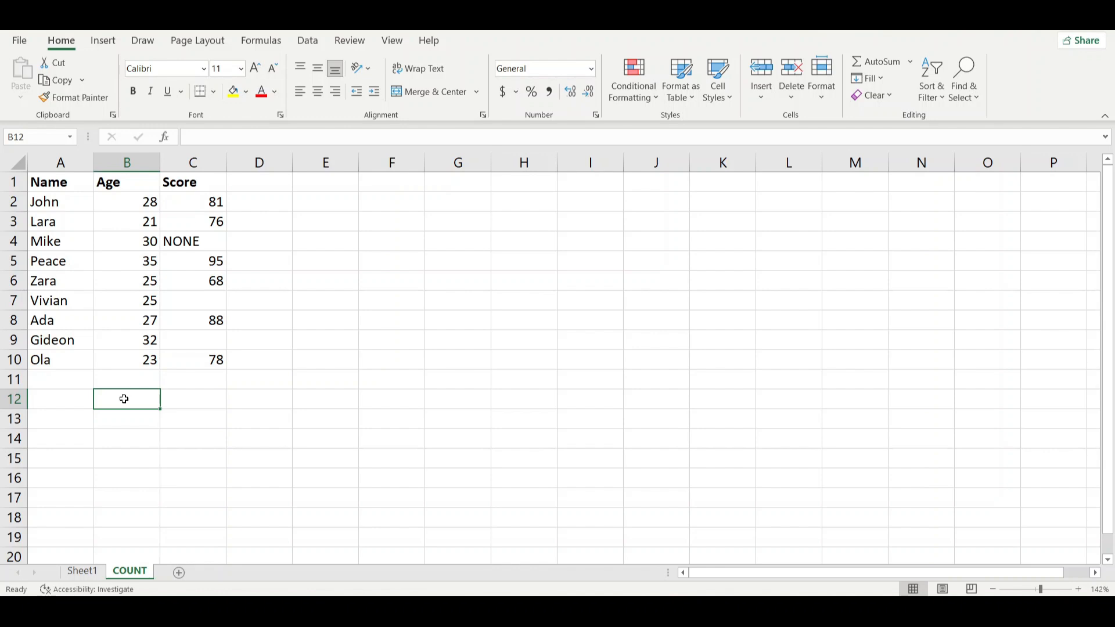
pyautogui.write('=')
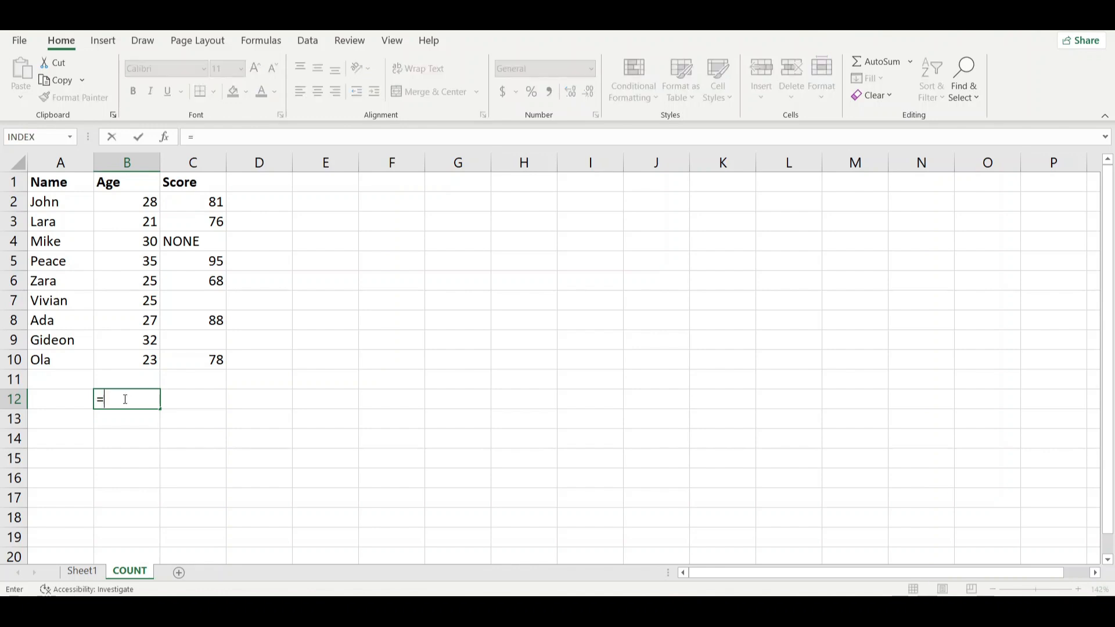
pyautogui.write('count')
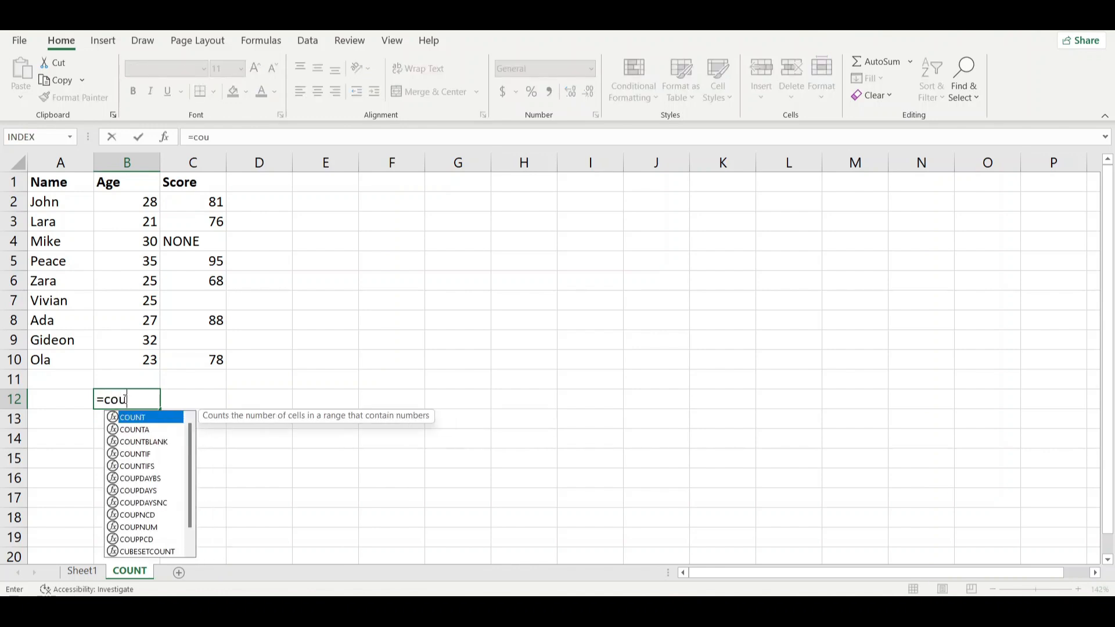
pyautogui.doubleClick(138, 419)
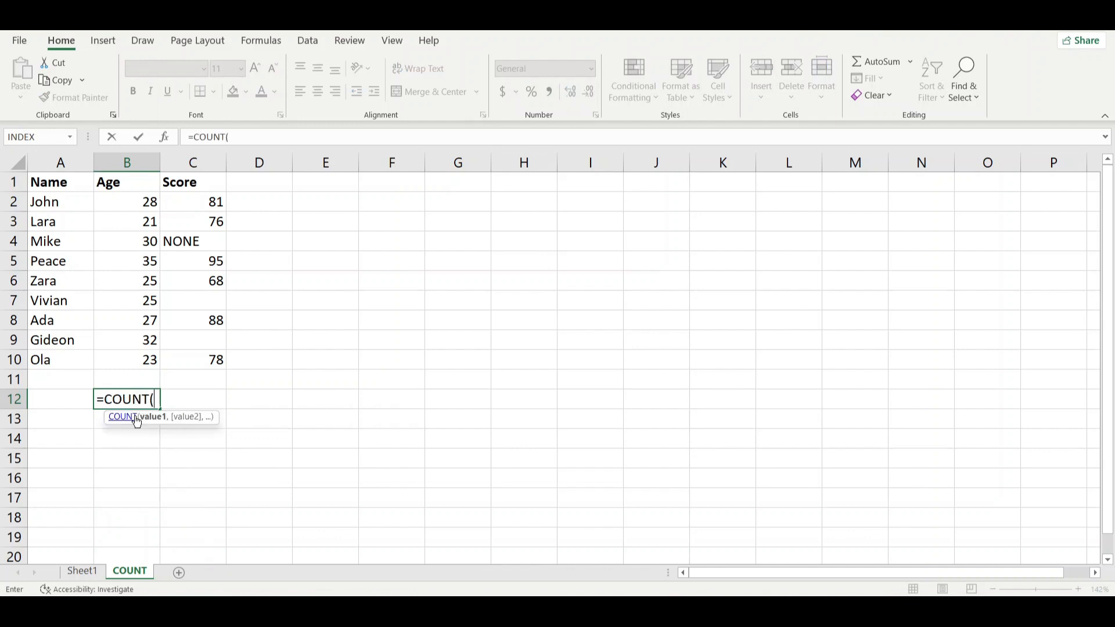
pyautogui.moveTo(144, 200); pyautogui.dragTo(139, 360)
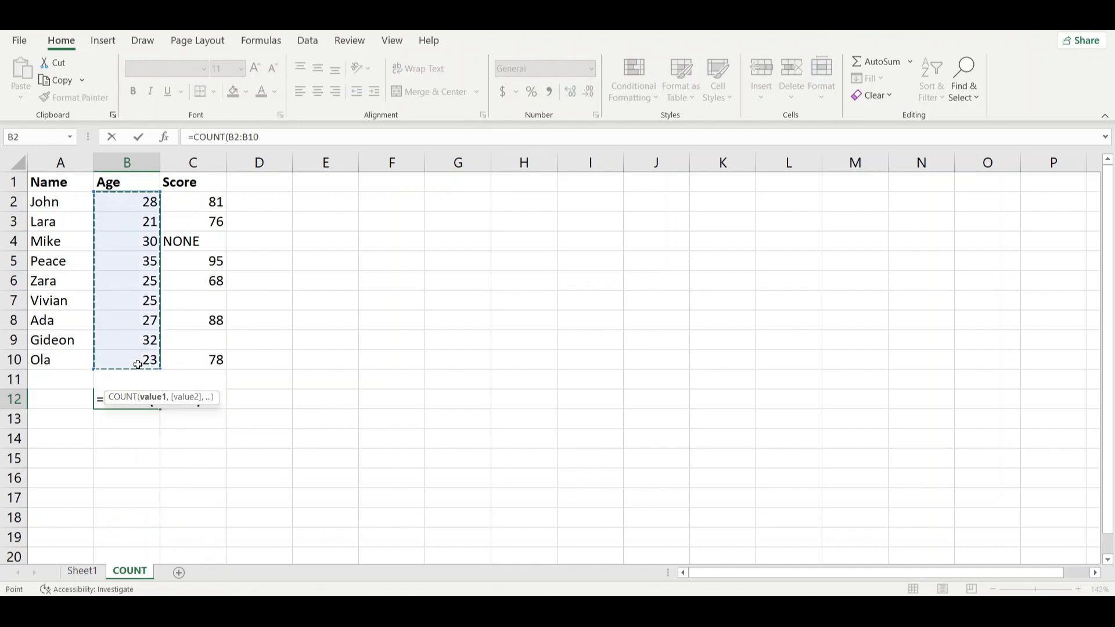
pyautogui.write(')')
pyautogui.press('Return')
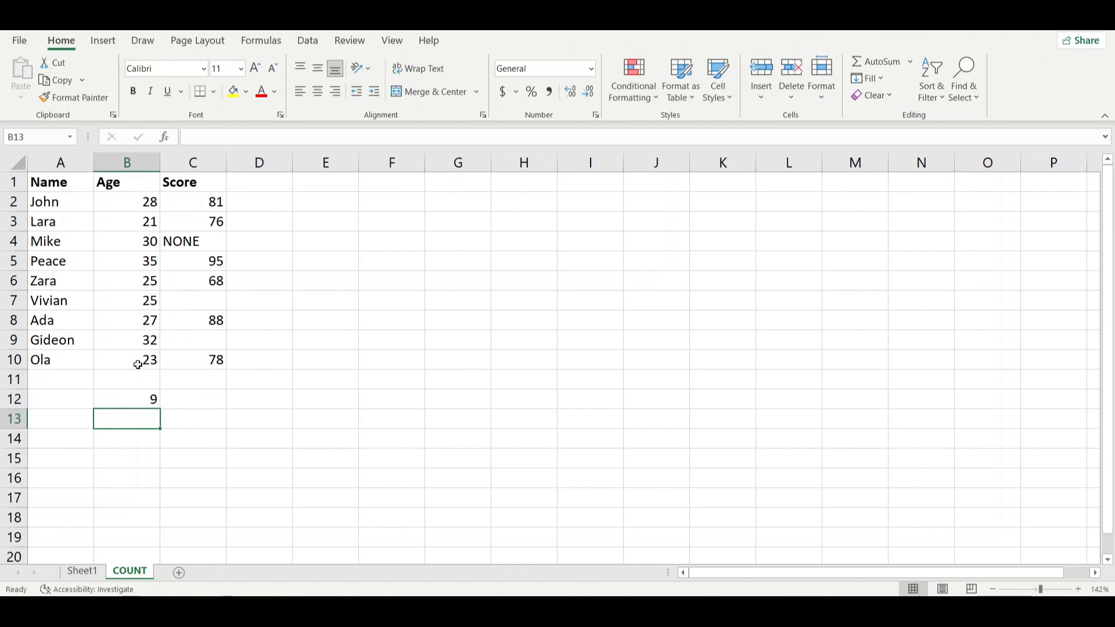
pyautogui.click(143, 402)
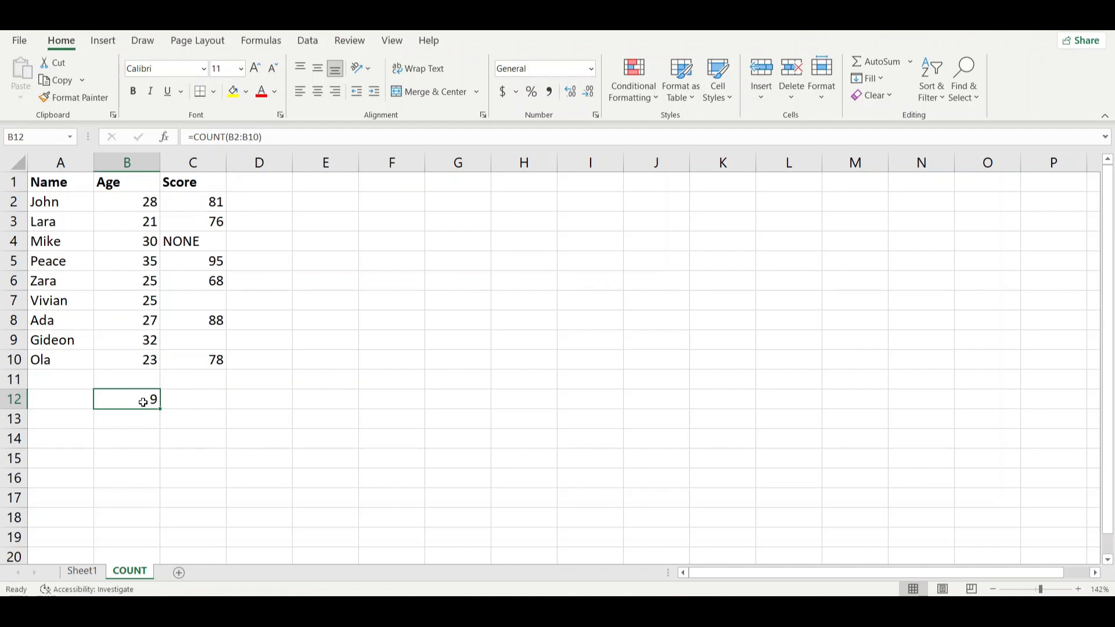
pyautogui.moveTo(149, 203); pyautogui.dragTo(132, 363)
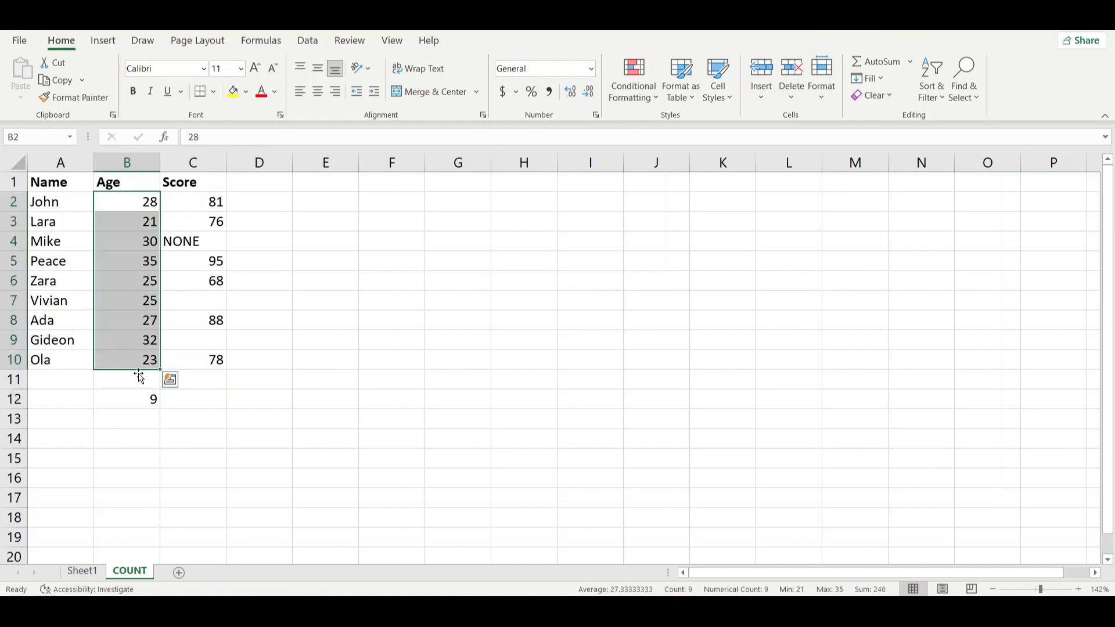
# Step: Enter a COUNT formula in cell C12 for the scores in C2:C10 and inspect the text and blank cells in that column
pyautogui.click(202, 398)
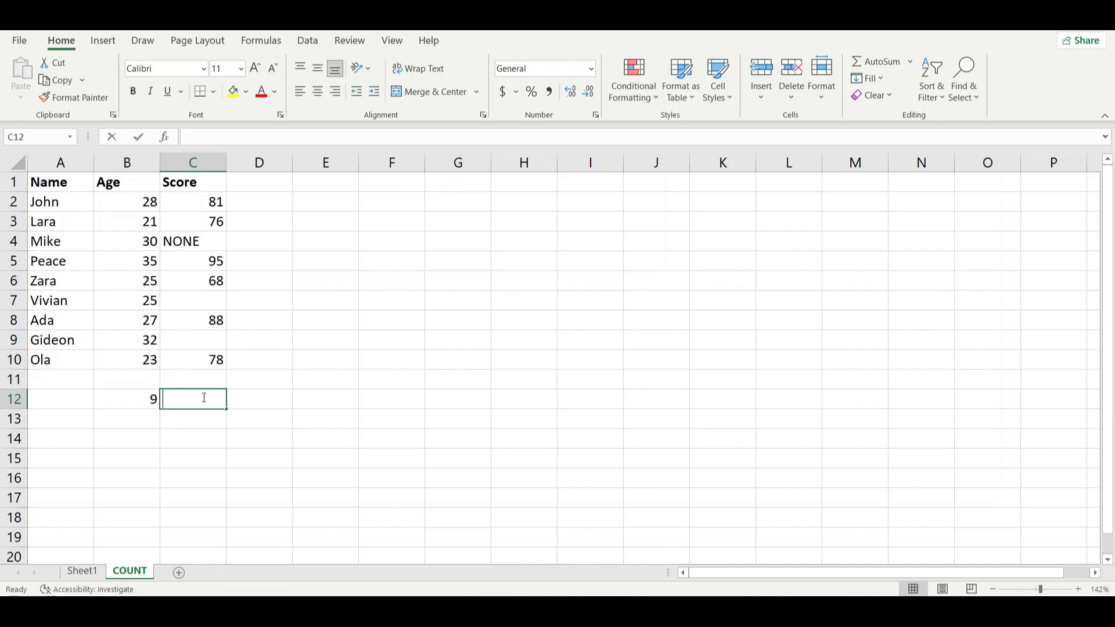
pyautogui.write('=coun')
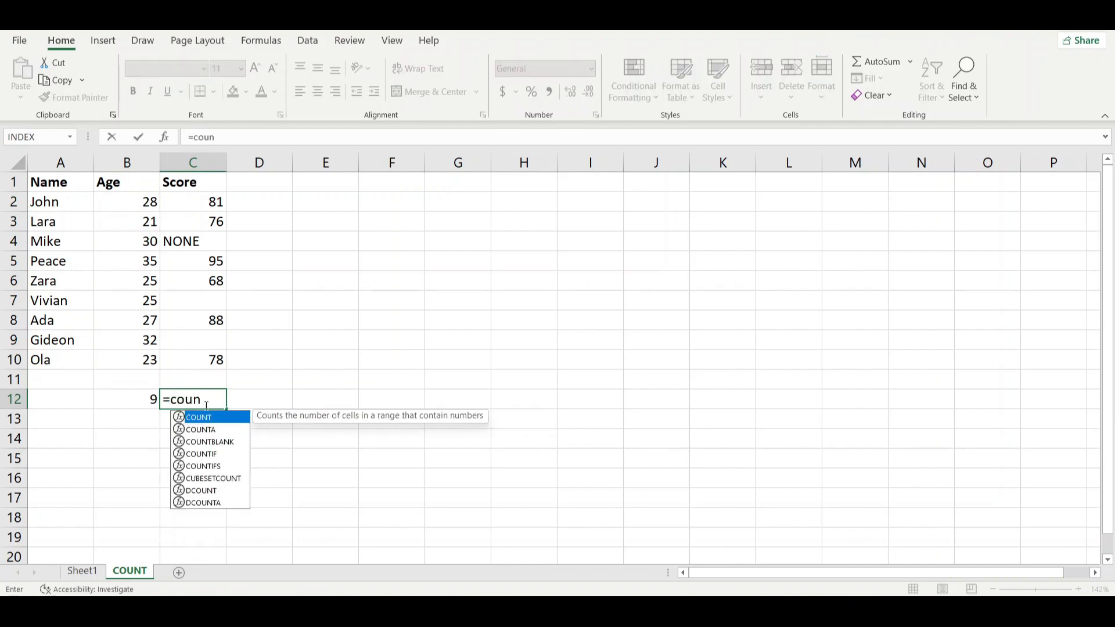
pyautogui.press('Tab')
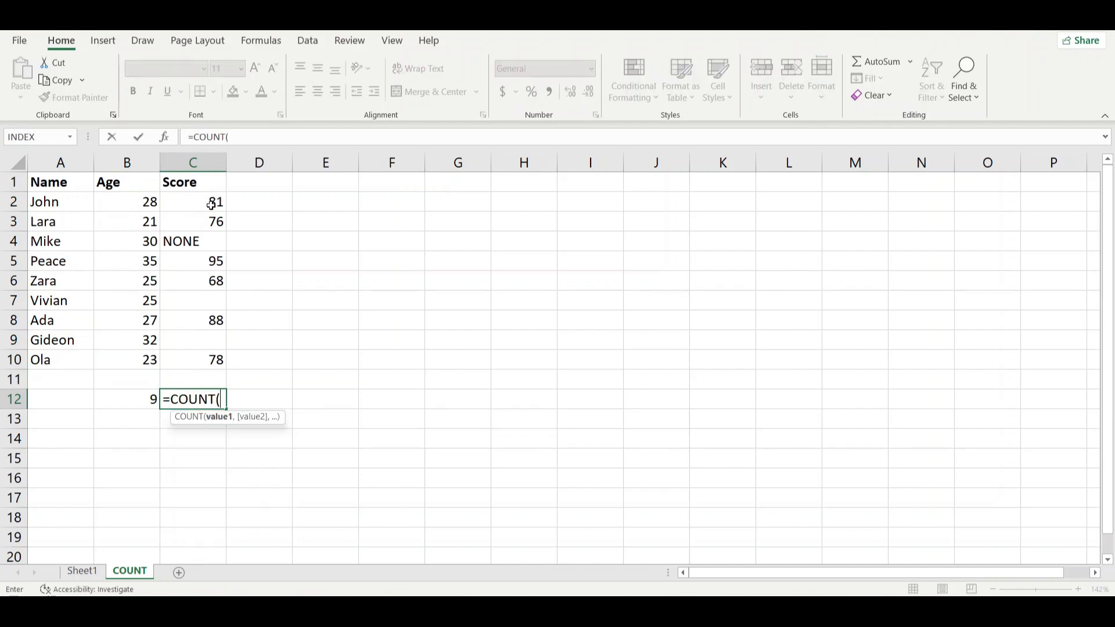
pyautogui.moveTo(214, 201); pyautogui.dragTo(214, 357)
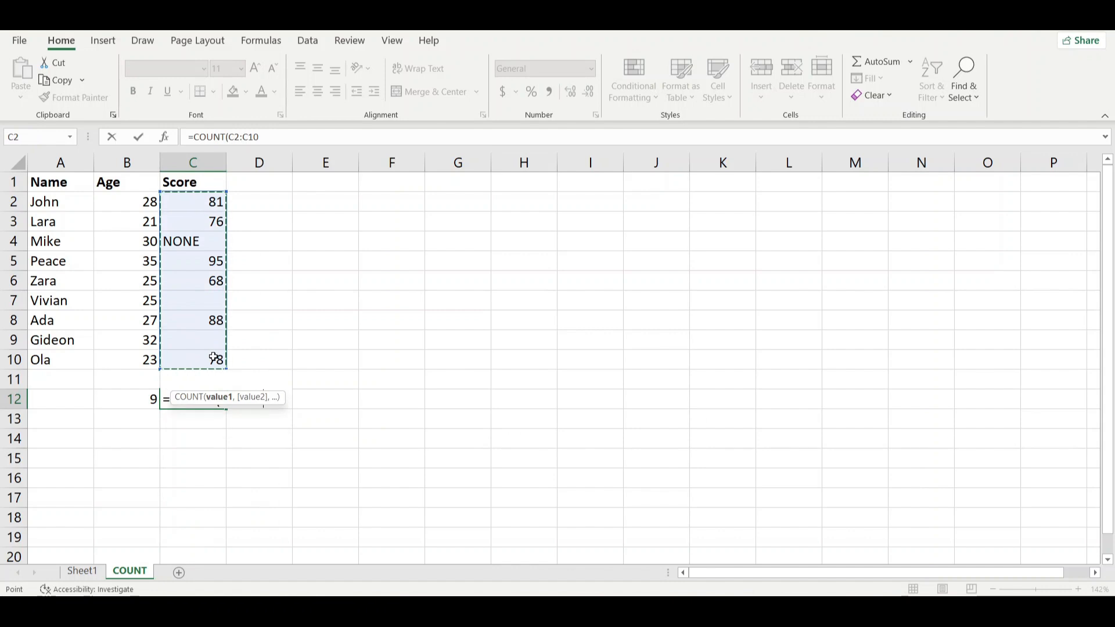
pyautogui.write(')')
pyautogui.press('Return')
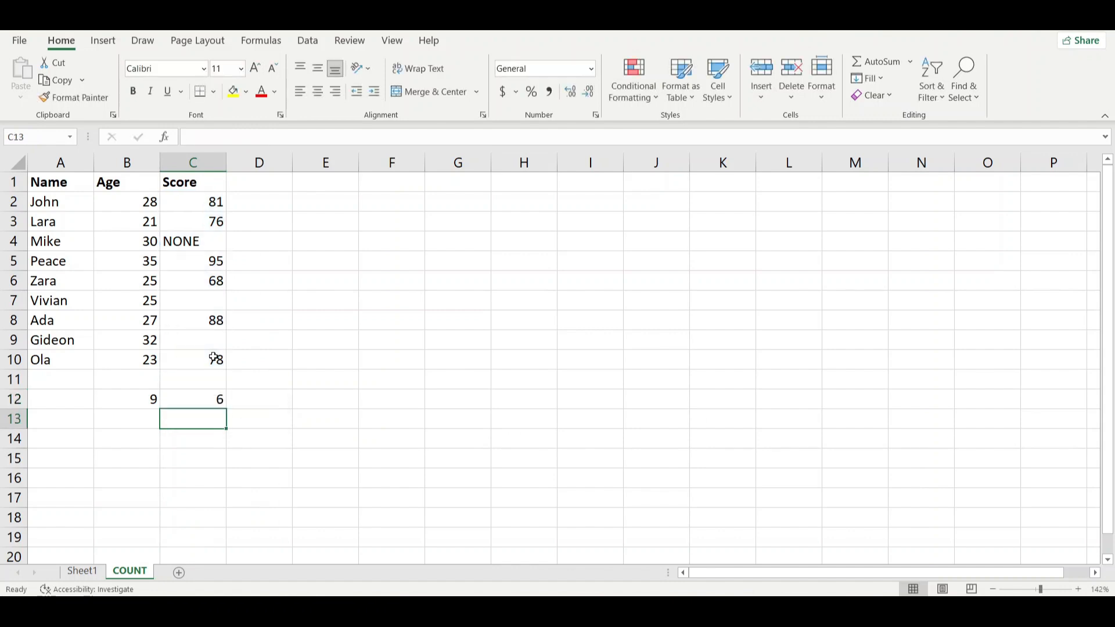
pyautogui.click(193, 403)
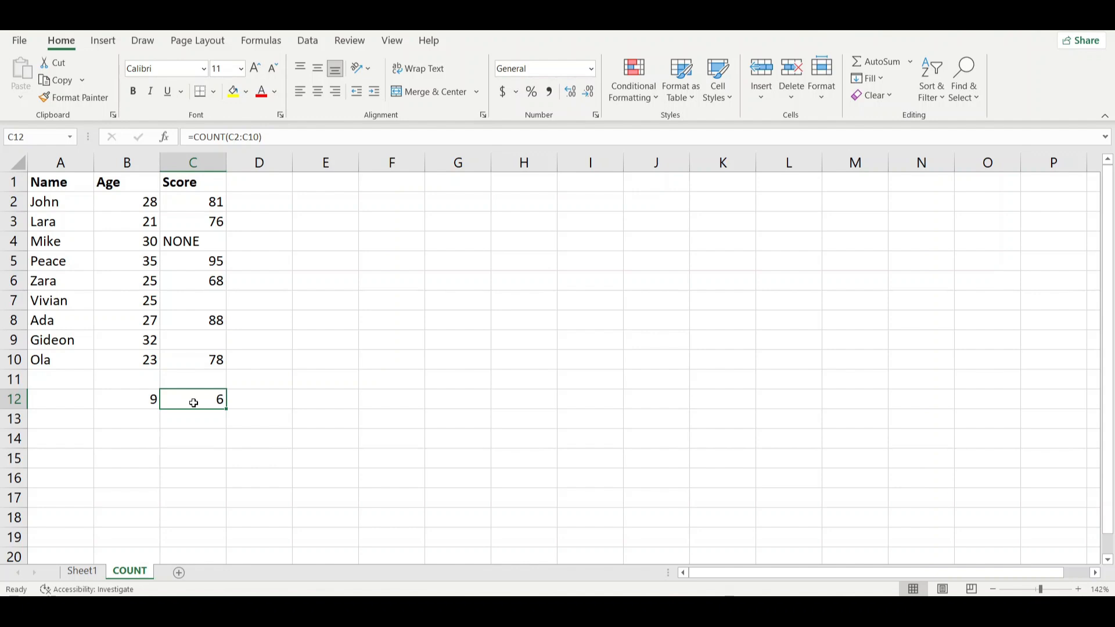
pyautogui.click(204, 243)
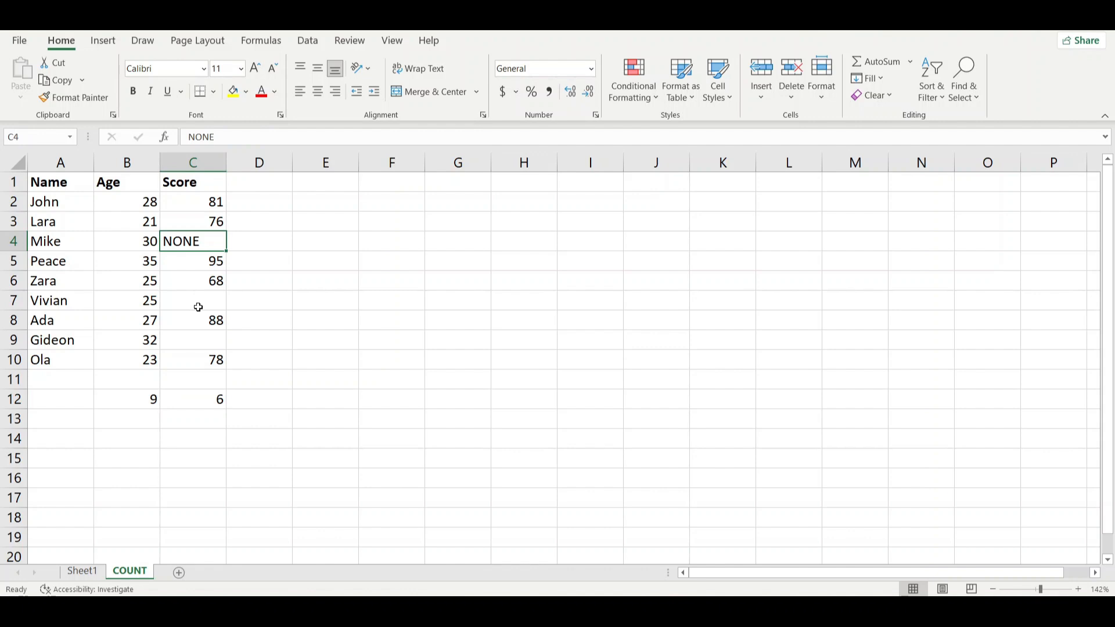
pyautogui.moveTo(196, 306); pyautogui.dragTo(185, 355)
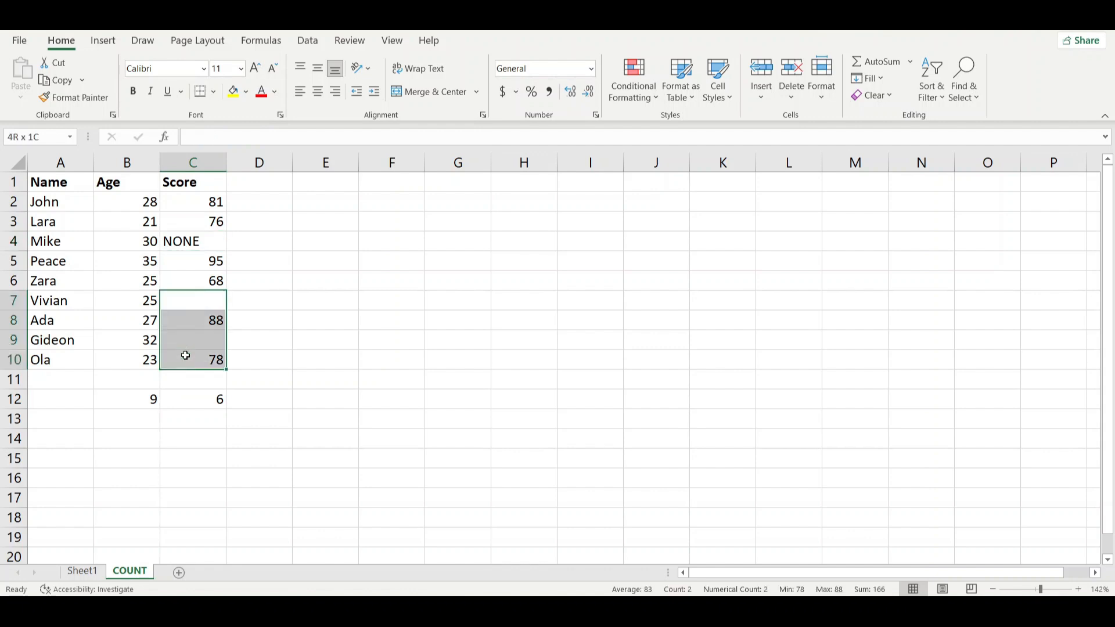
# Step: Replace the formula in C12 with a COUNTA formula that counts the non-empty score cells in C2:C10
pyautogui.click(188, 402)
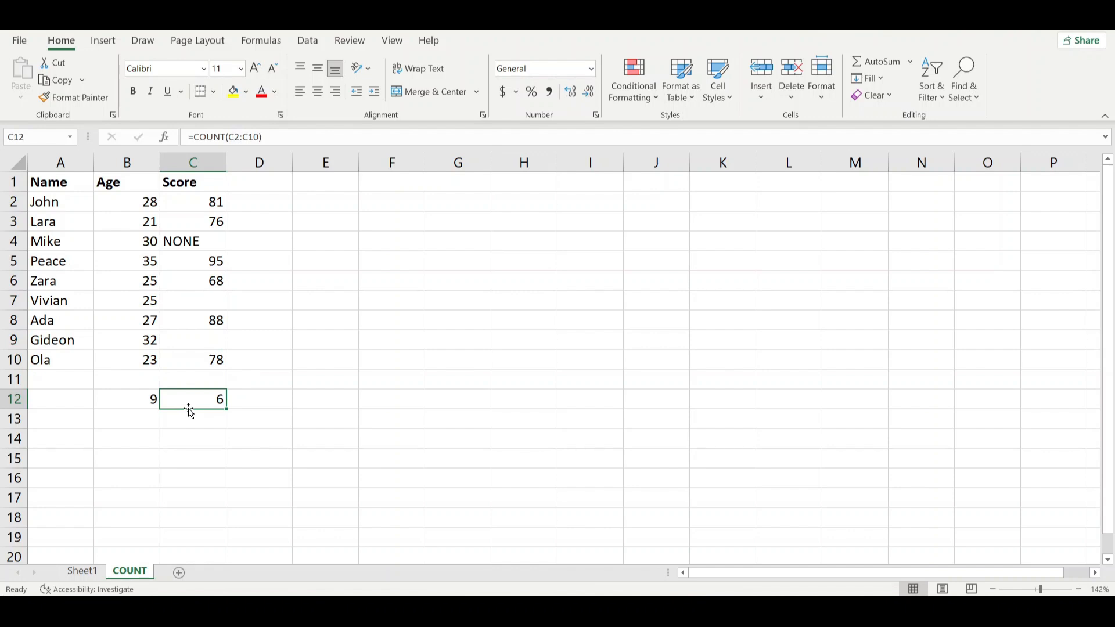
pyautogui.press('Delete')
pyautogui.write('=cou')
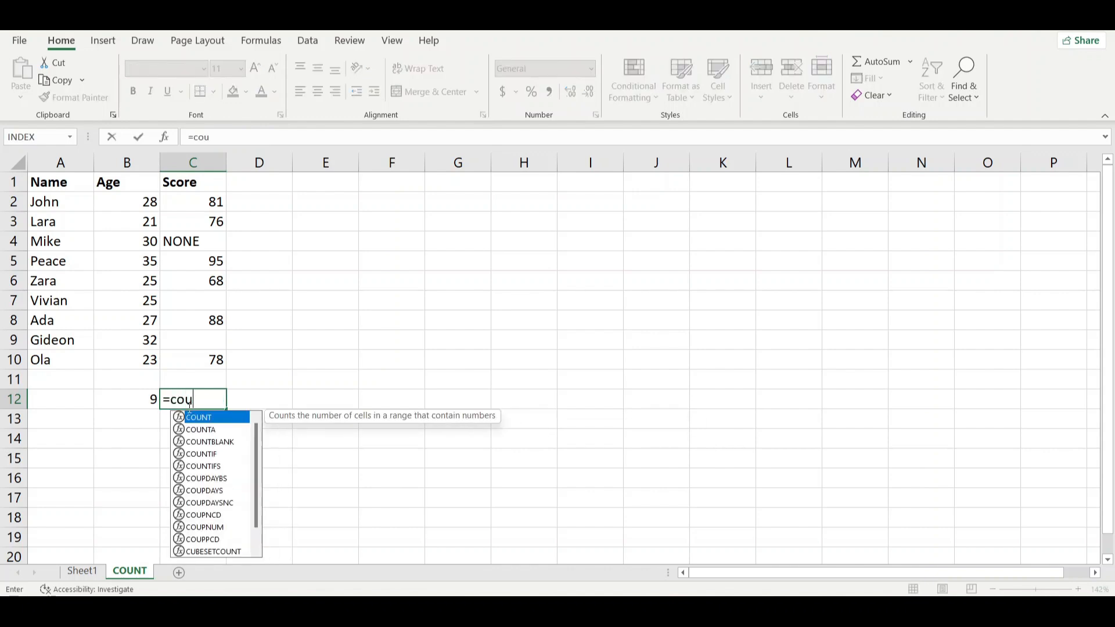
pyautogui.write('n')
pyautogui.doubleClick(207, 429)
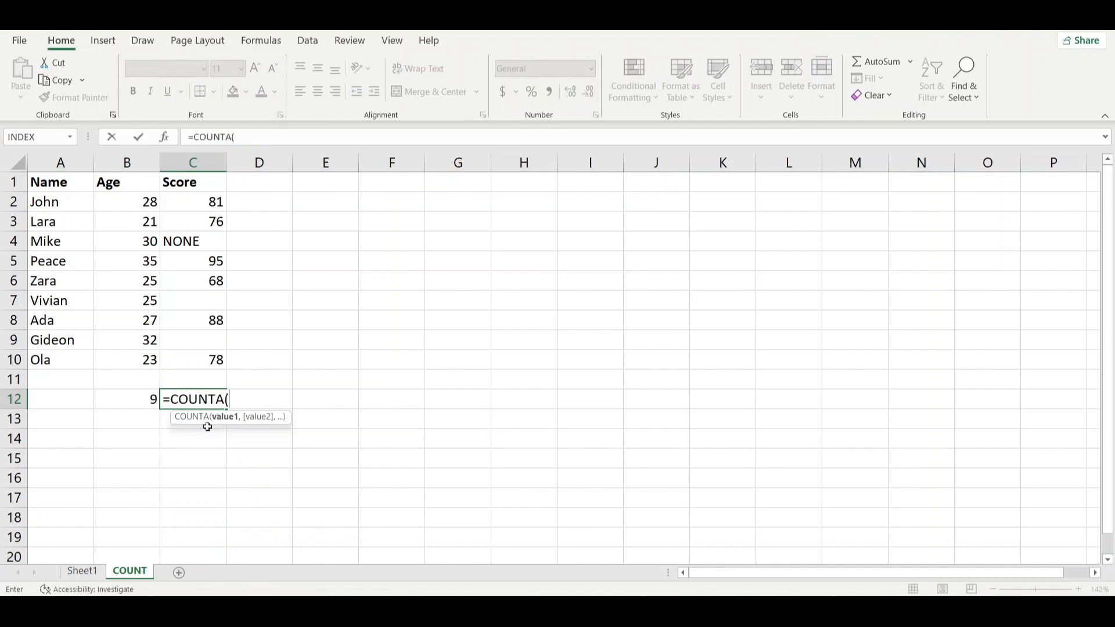
pyautogui.moveTo(211, 203); pyautogui.dragTo(218, 361)
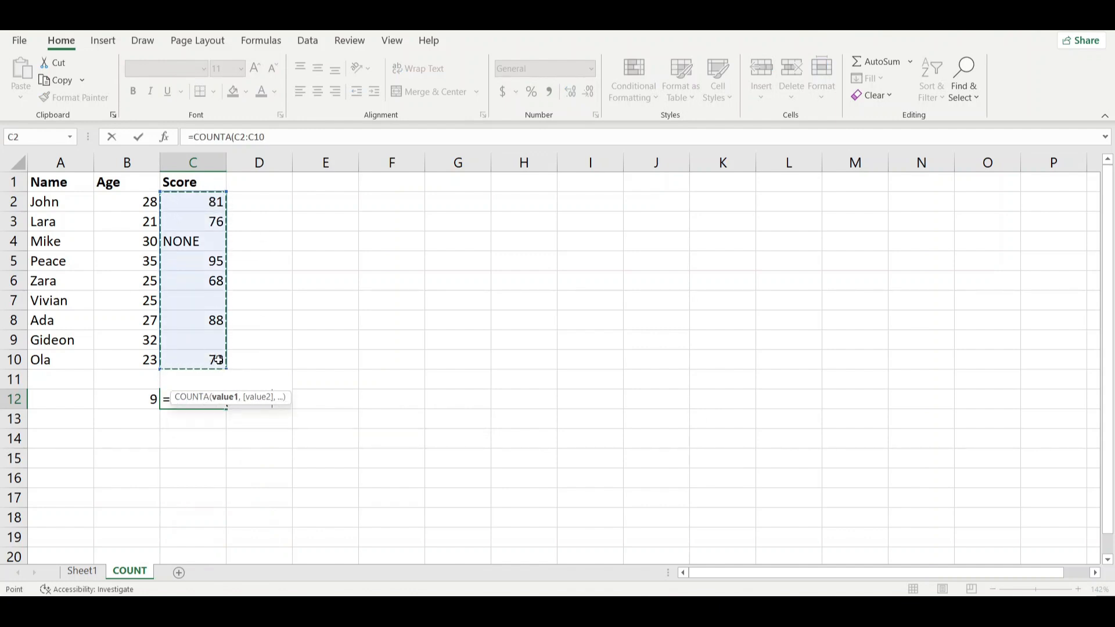
pyautogui.write(')')
pyautogui.press('Return')
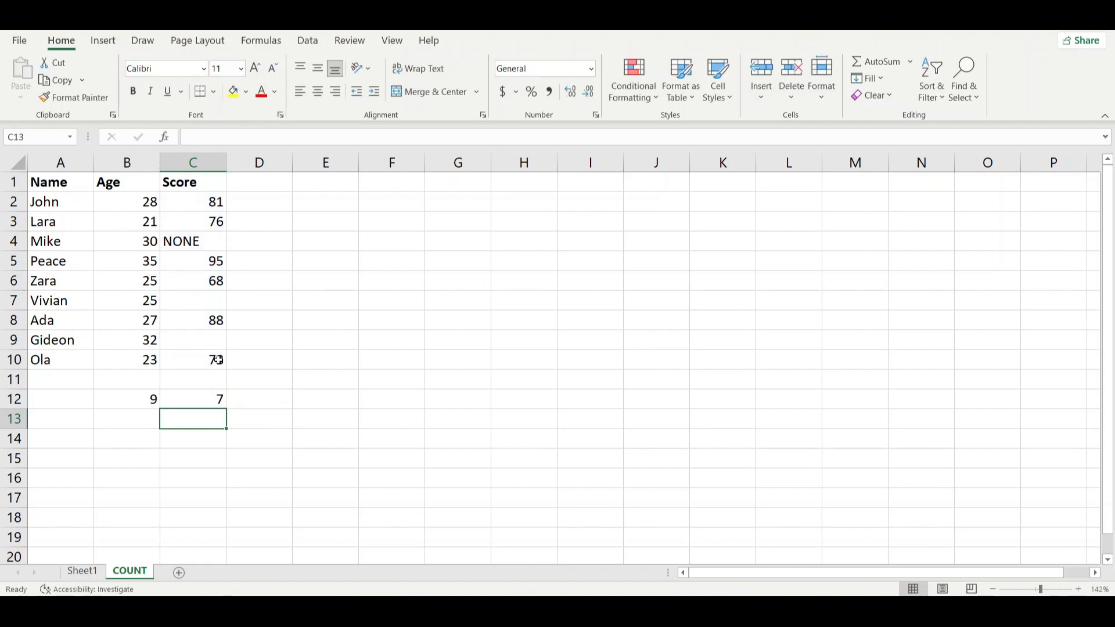
pyautogui.click(210, 401)
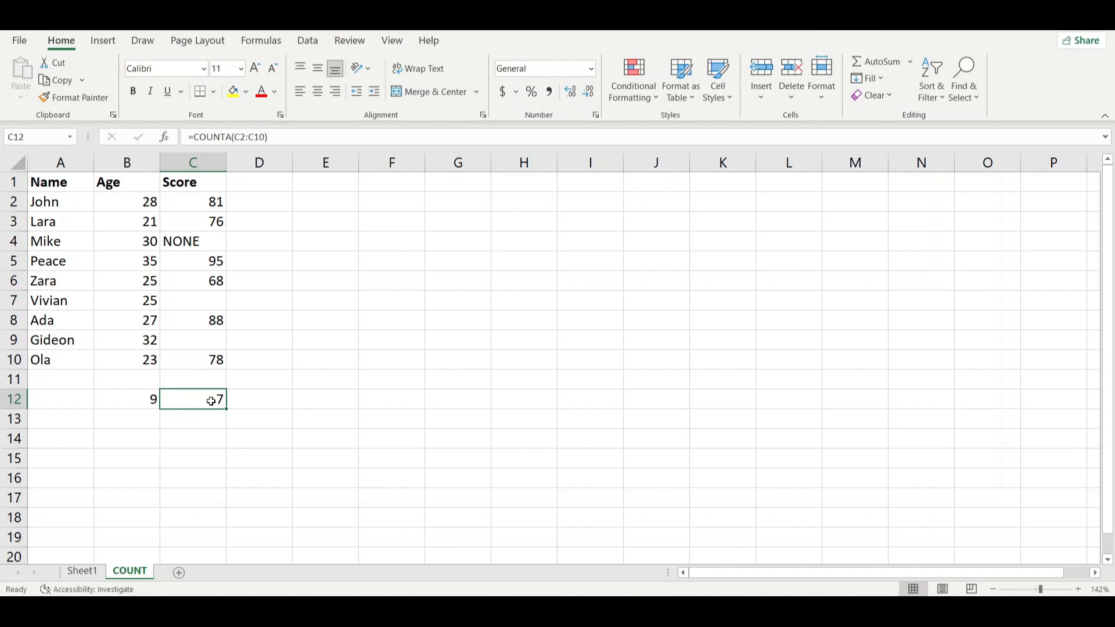
# Step: Enter a COUNTBLANK formula in cell D12 that counts the empty score cells in C2:C10
pyautogui.click(263, 410)
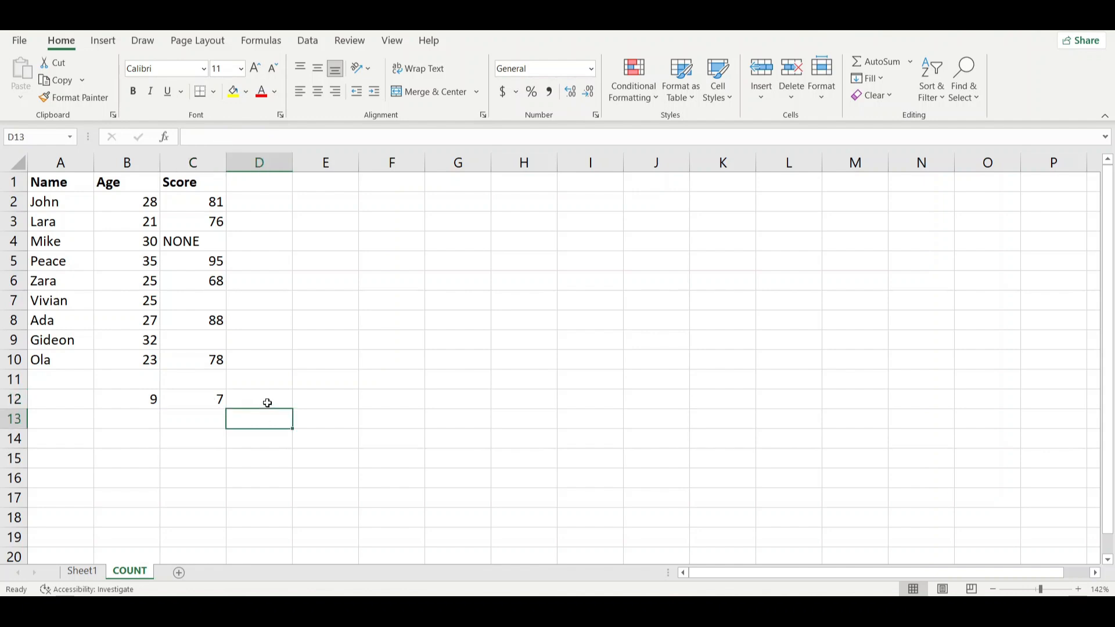
pyautogui.click(267, 402)
pyautogui.write('=coun')
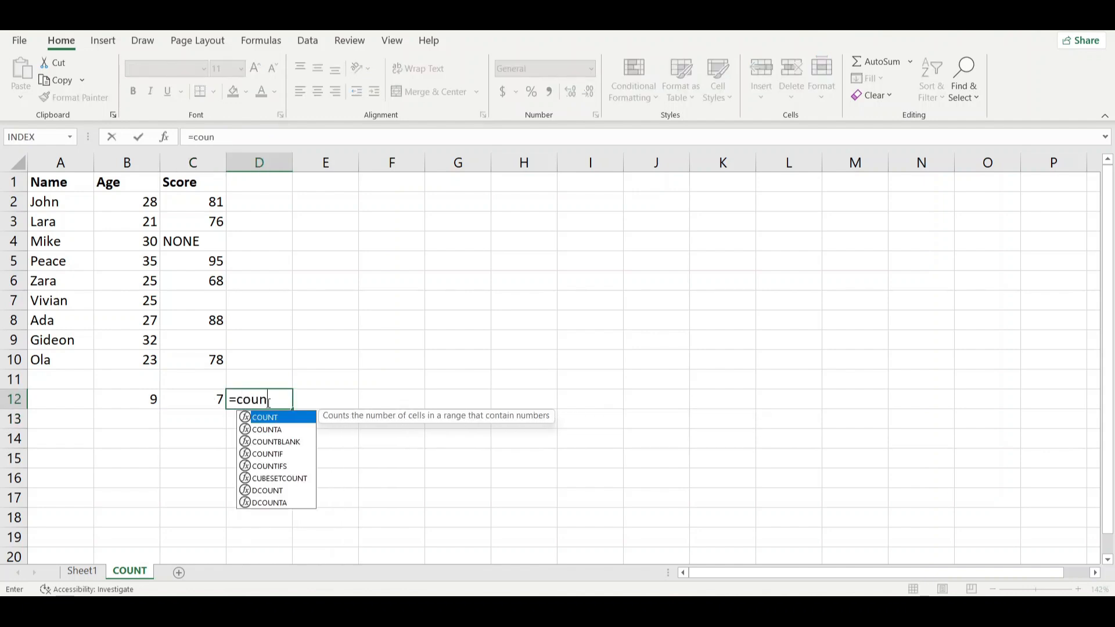
pyautogui.doubleClick(278, 441)
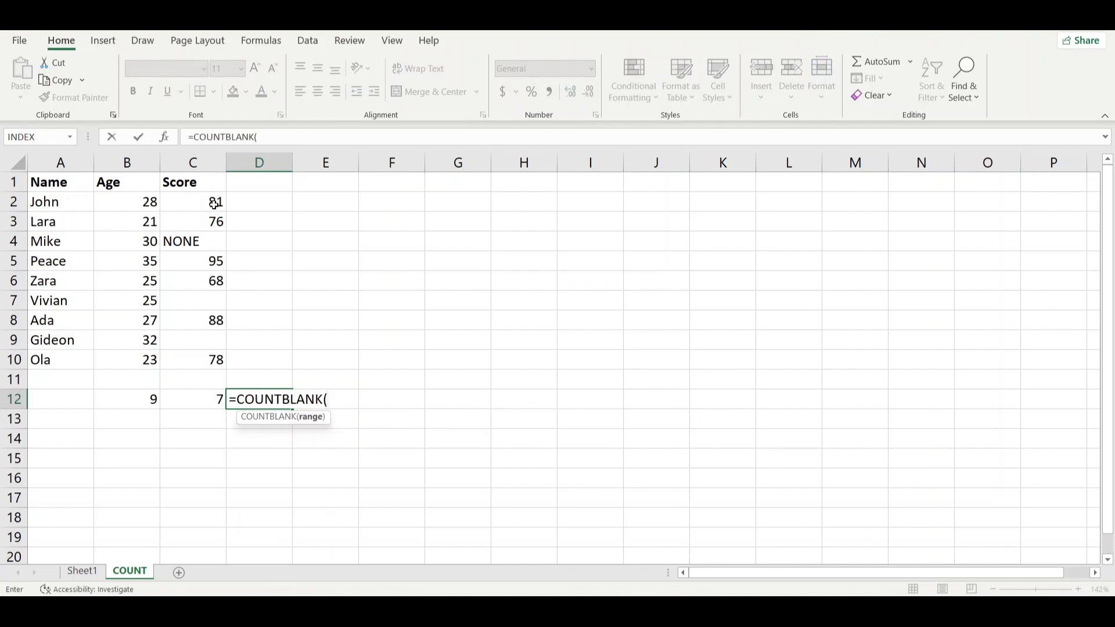
pyautogui.moveTo(214, 201); pyautogui.dragTo(206, 359)
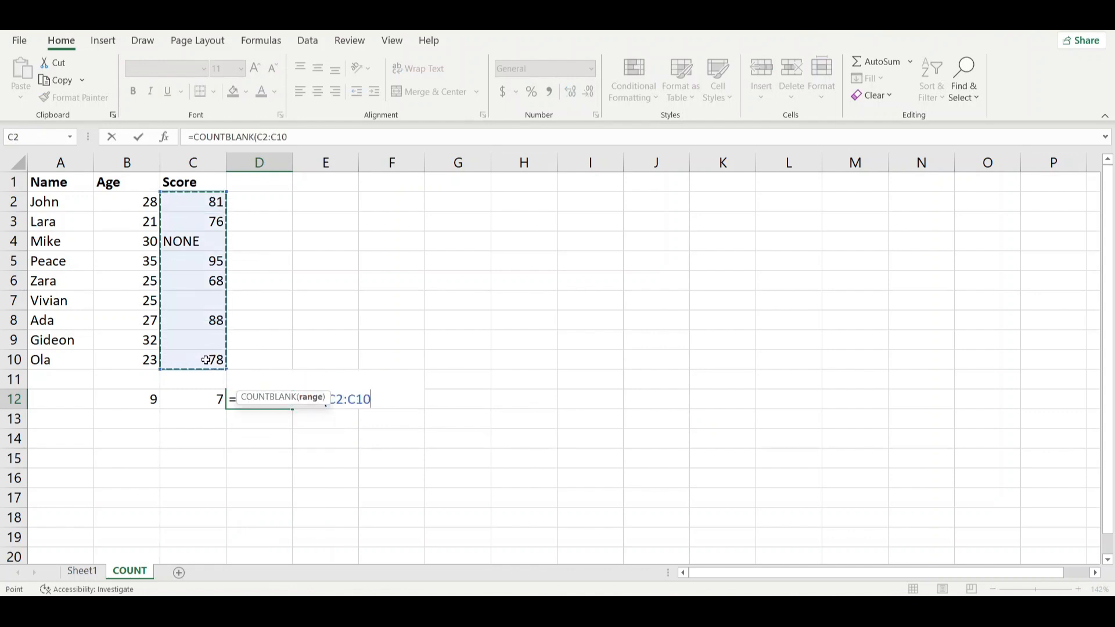
pyautogui.write(')')
pyautogui.press('Return')
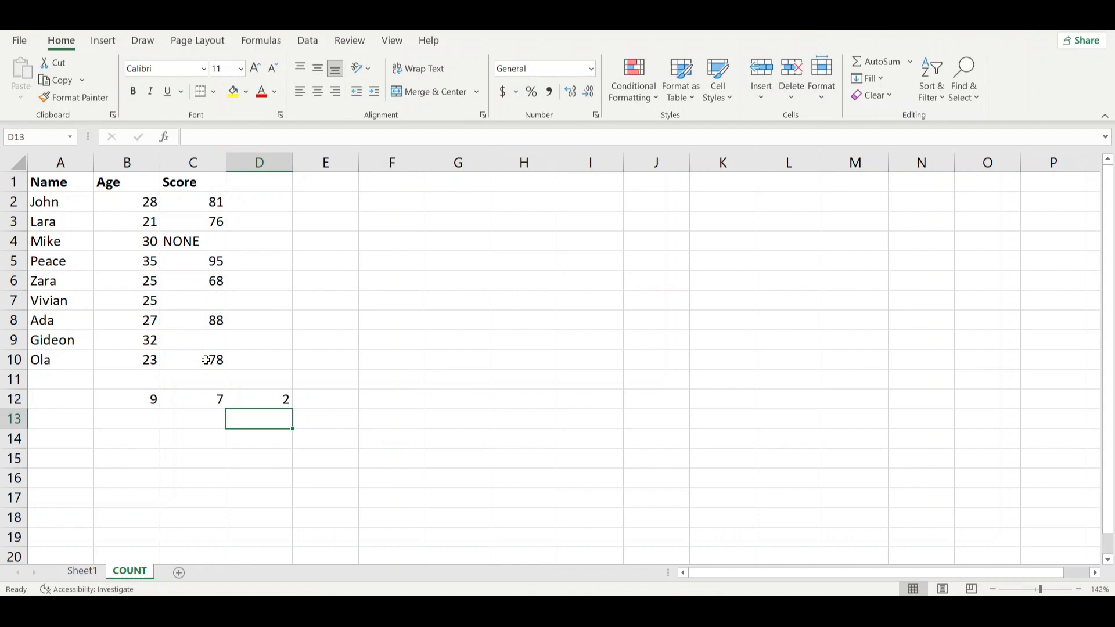
pyautogui.click(271, 404)
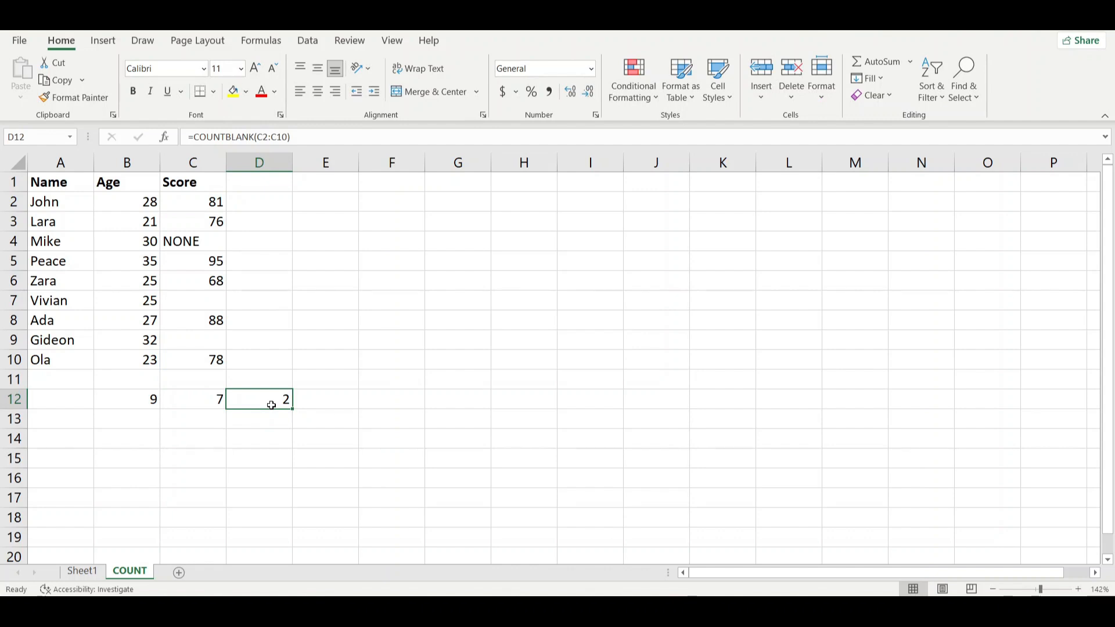
pyautogui.click(64, 401)
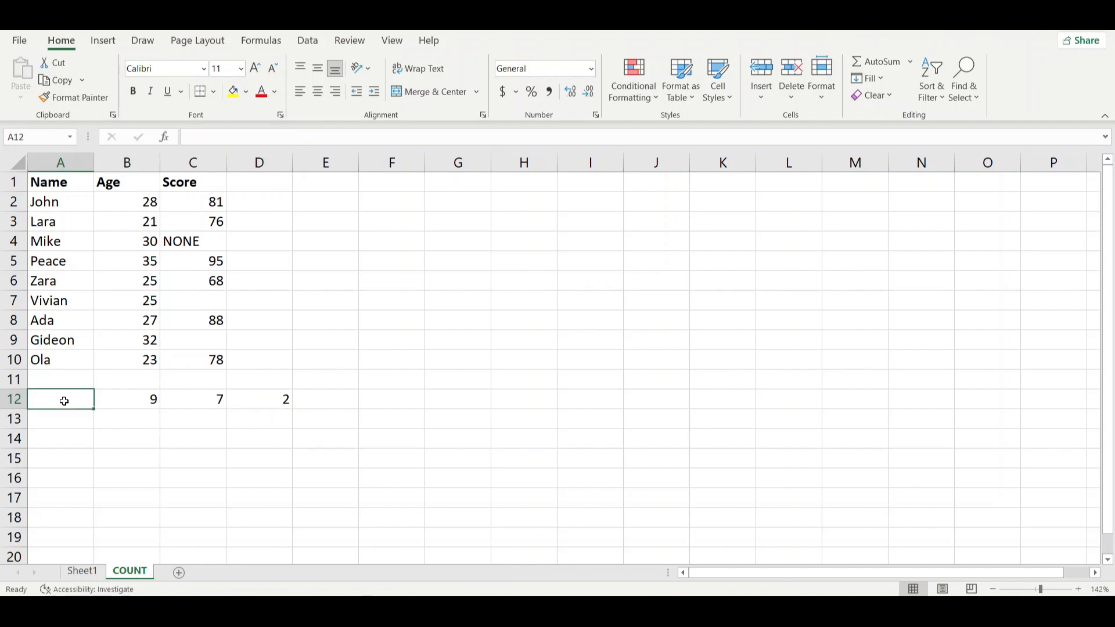
pyautogui.write('count')
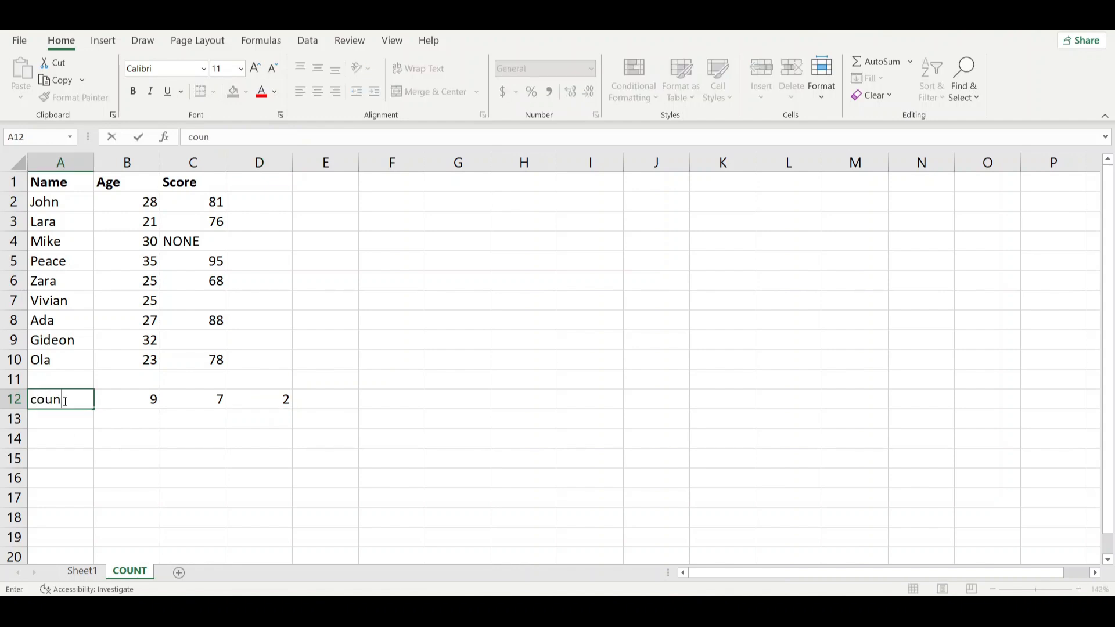
pyautogui.press('BackSpace')
pyautogui.press('BackSpace')
pyautogui.press('BackSpace')
pyautogui.press('BackSpace')
pyautogui.press('BackSpace')
# Step: Enter a COUNTA formula in cell A12 that counts the names in A2:A10
pyautogui.write('=co')
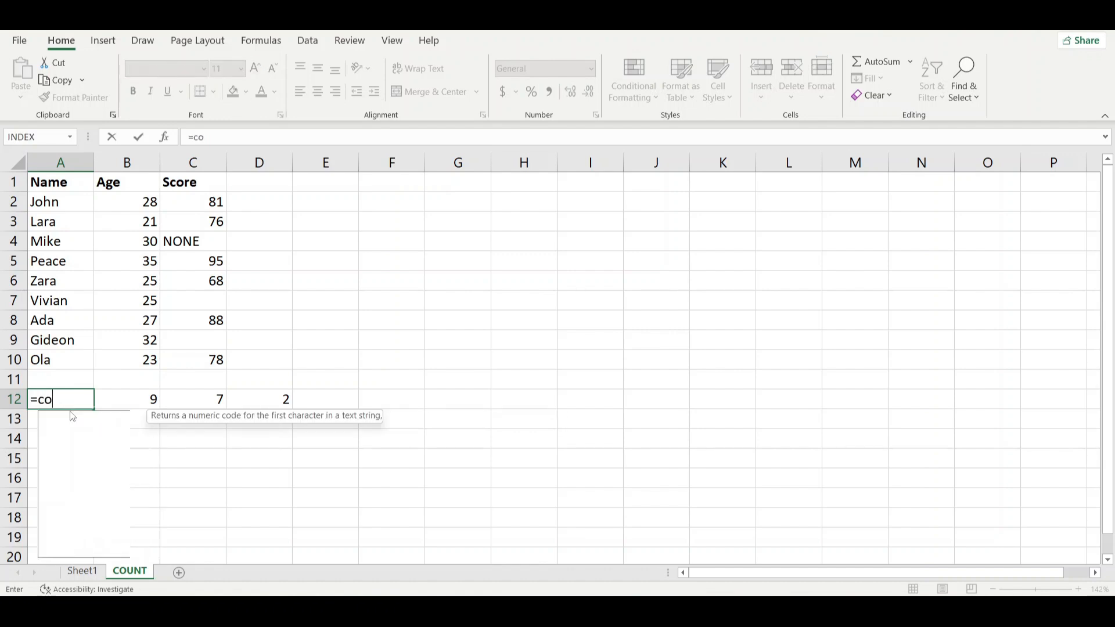
pyautogui.write('u')
pyautogui.doubleClick(81, 431)
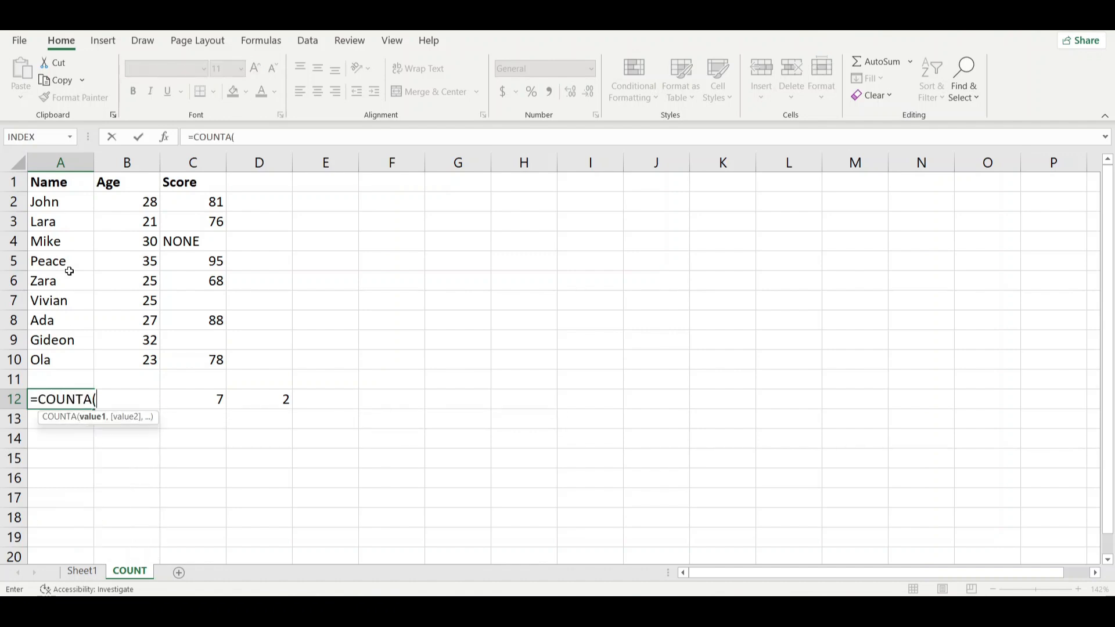
pyautogui.moveTo(65, 201); pyautogui.dragTo(62, 359)
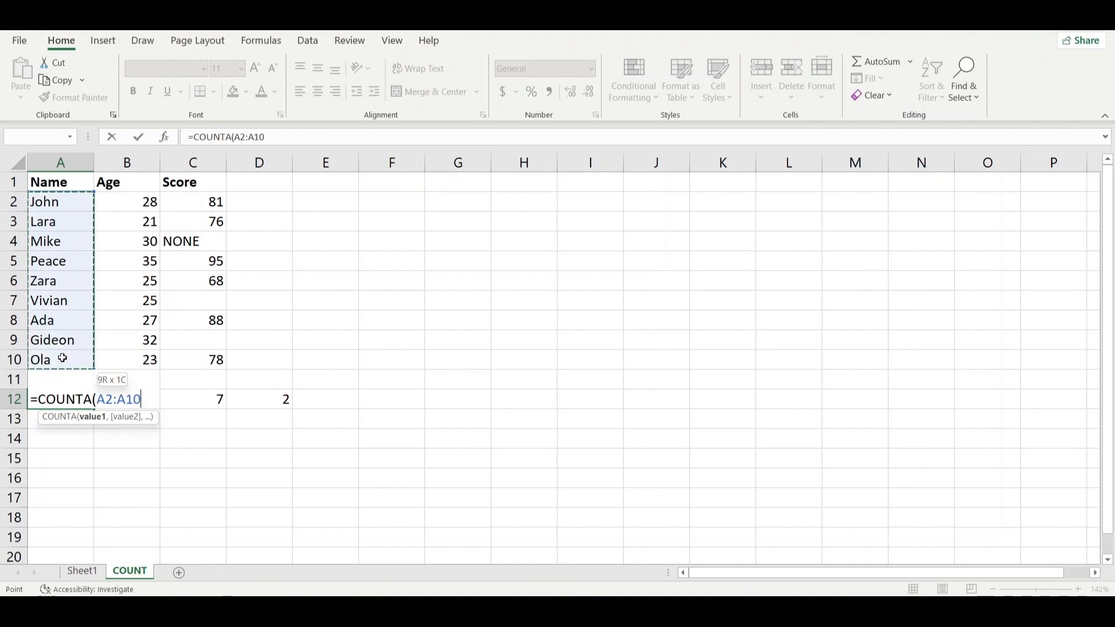
pyautogui.press('Return')
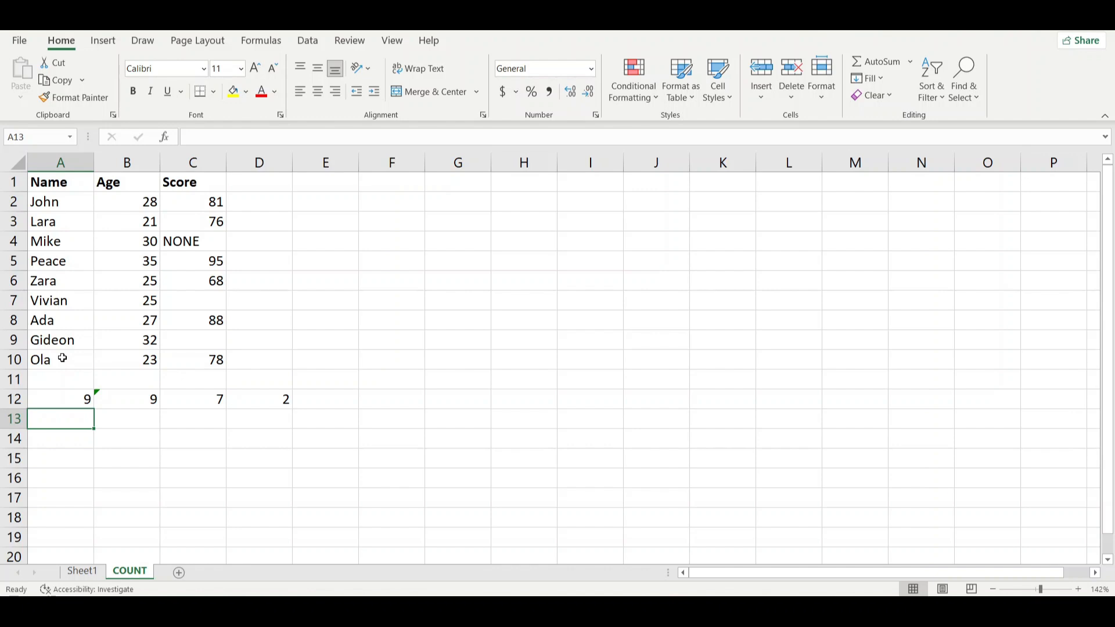
# Step: Enter a COUNTIF formula in cell E6 that counts the scores in C2:C10 meeting the criterion ">=80"
pyautogui.click(319, 281)
pyautogui.write('=')
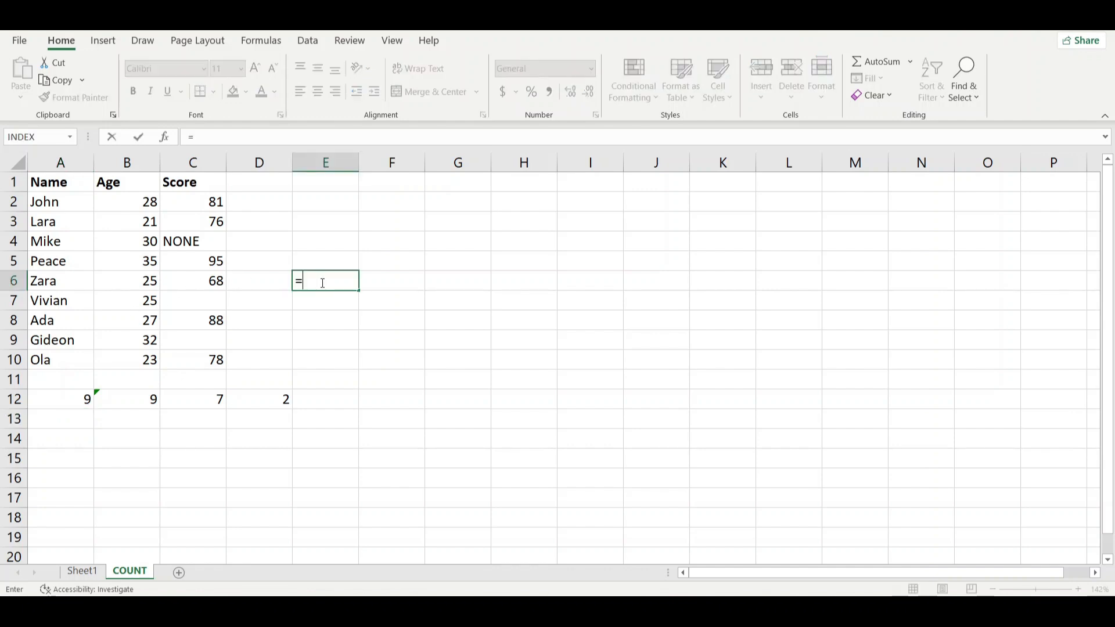
pyautogui.write('coun')
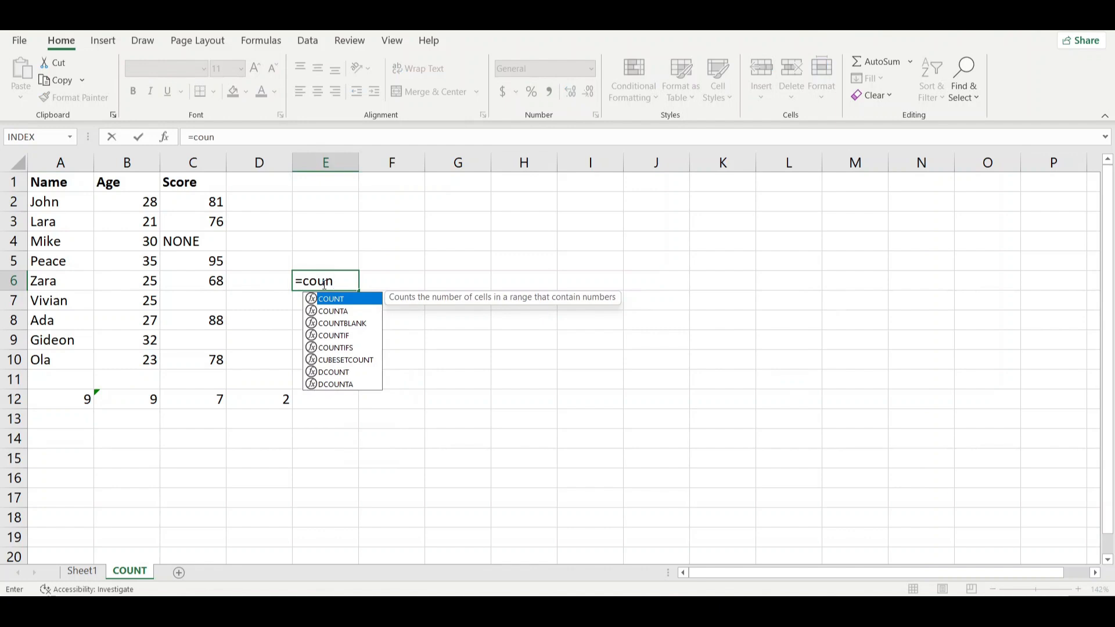
pyautogui.doubleClick(340, 335)
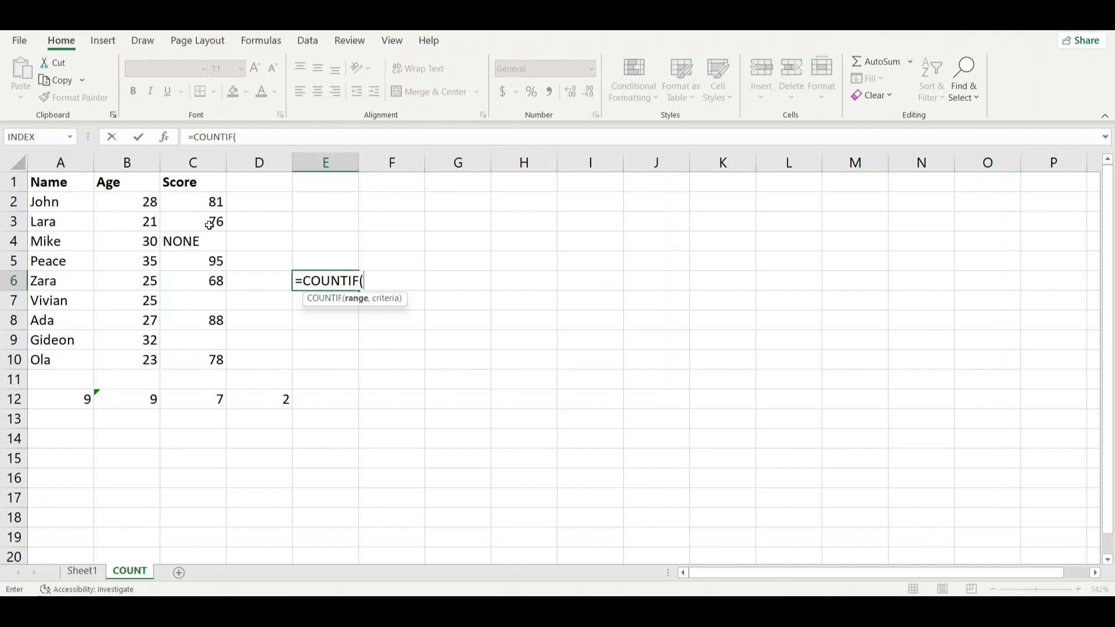
pyautogui.moveTo(215, 201); pyautogui.dragTo(217, 357)
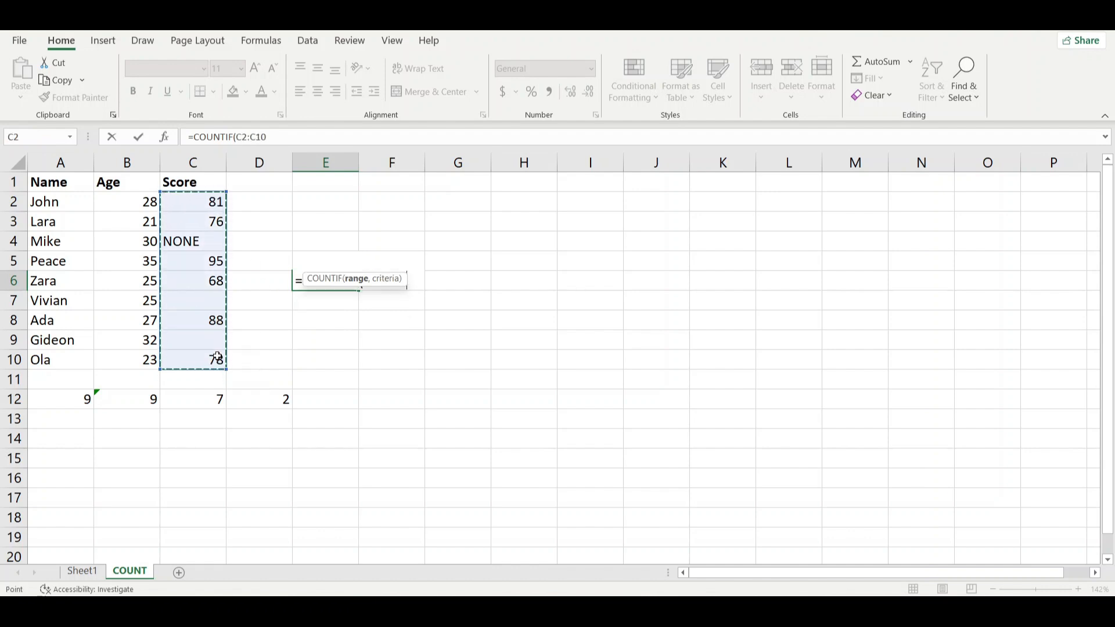
pyautogui.write(',')
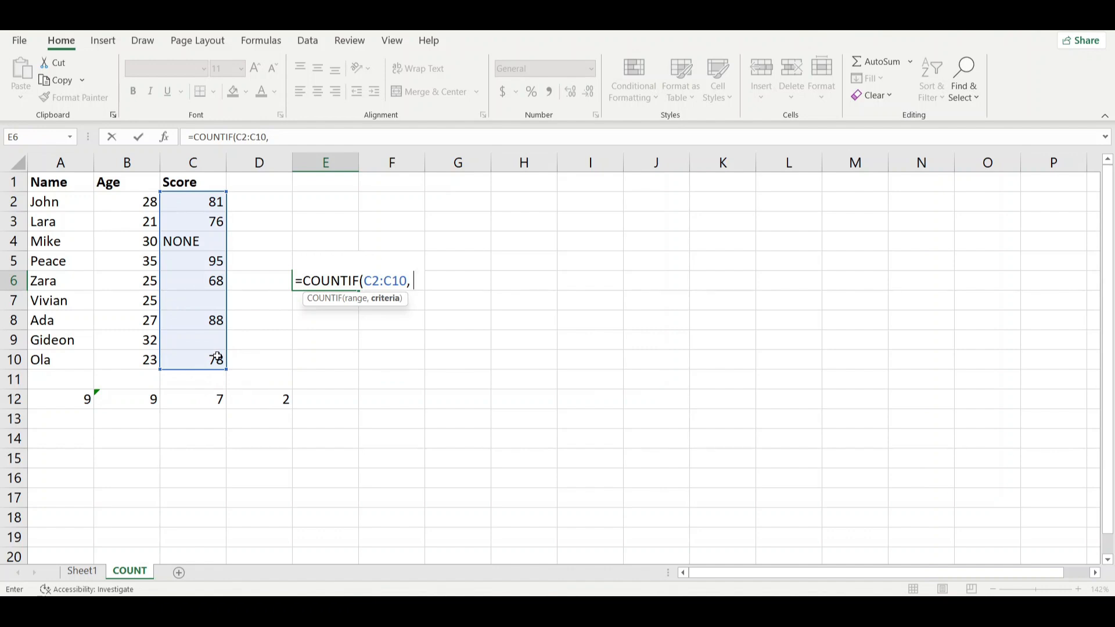
pyautogui.write(' ">=80")')
pyautogui.press('Return')
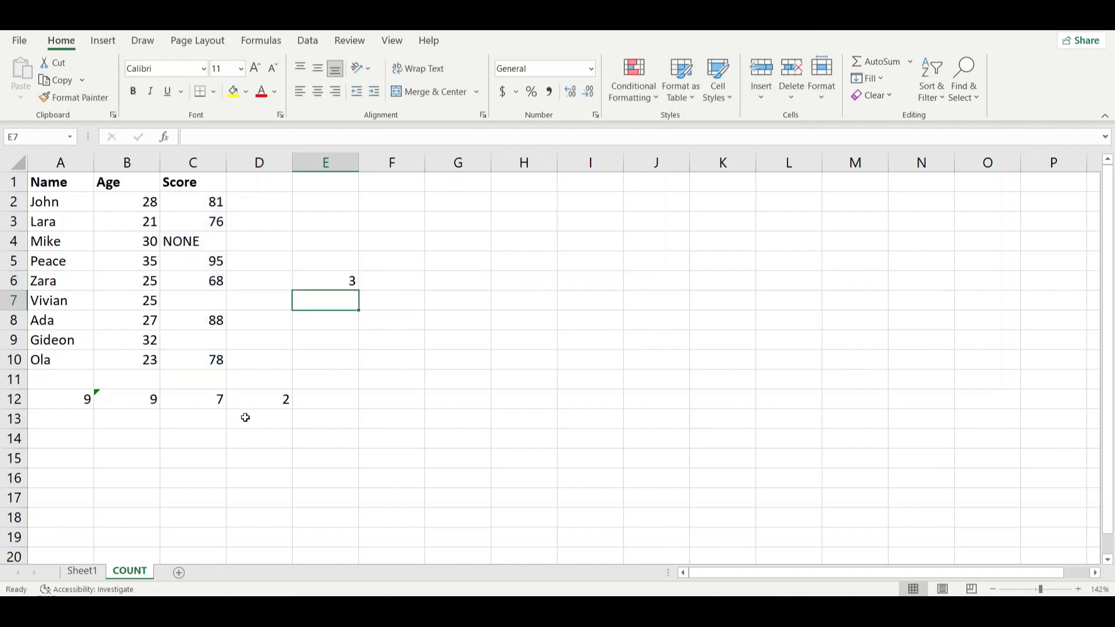
pyautogui.click(341, 281)
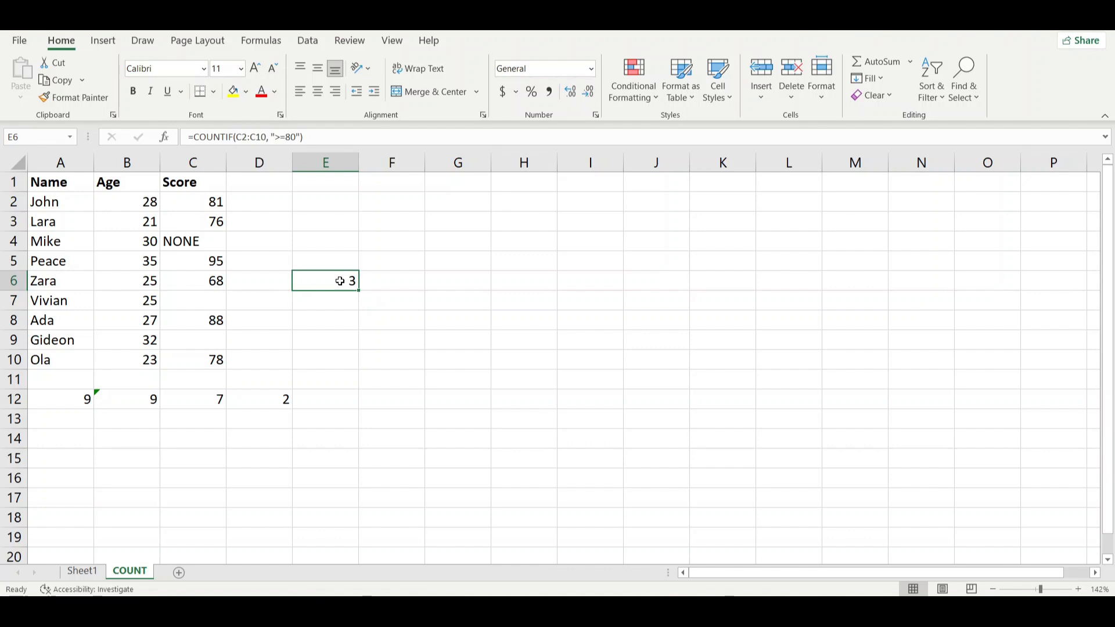